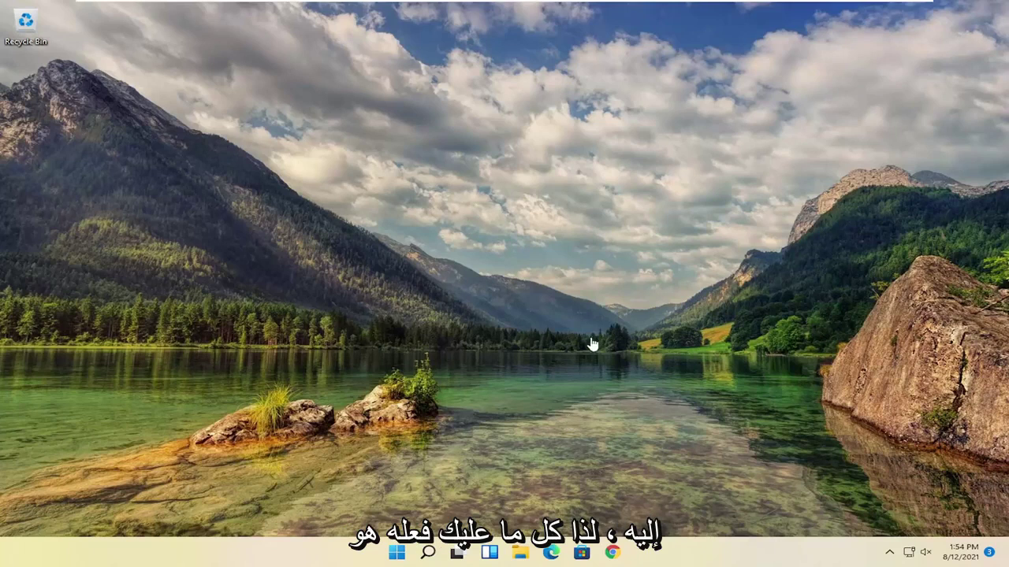
left_click(428, 552)
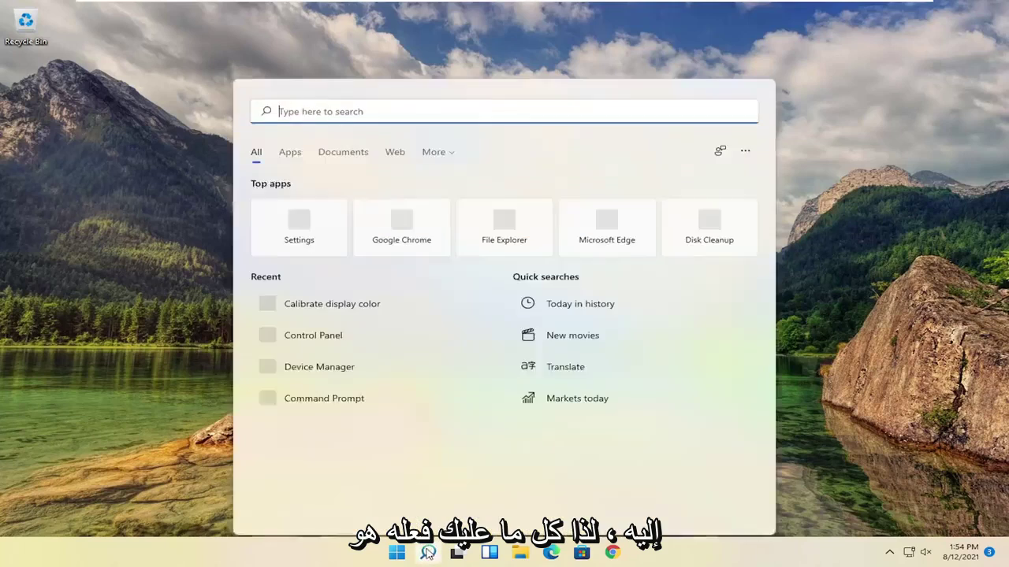
type("notepad")
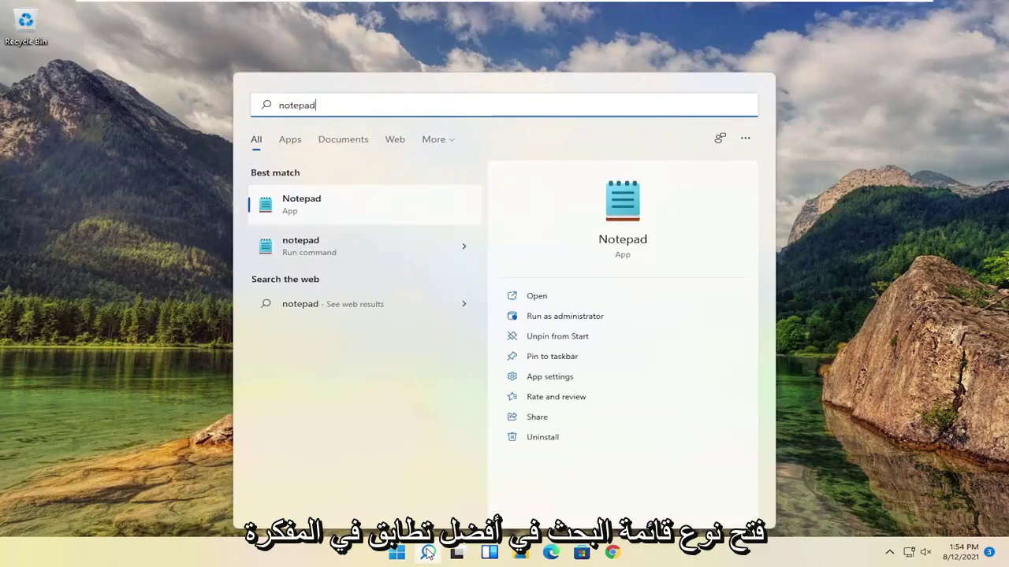
left_click(290, 207)
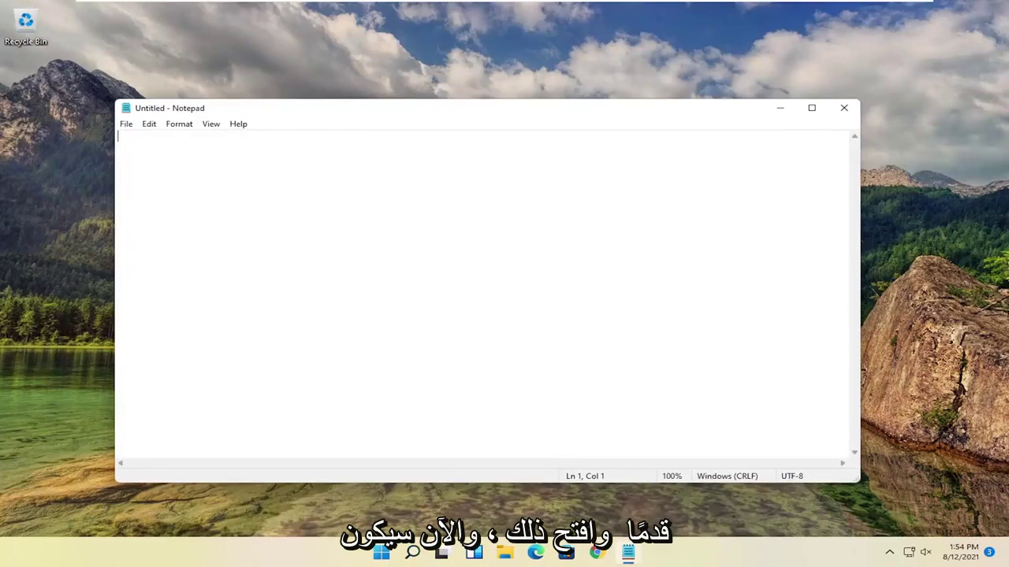
right_click(286, 173)
left_click(313, 227)
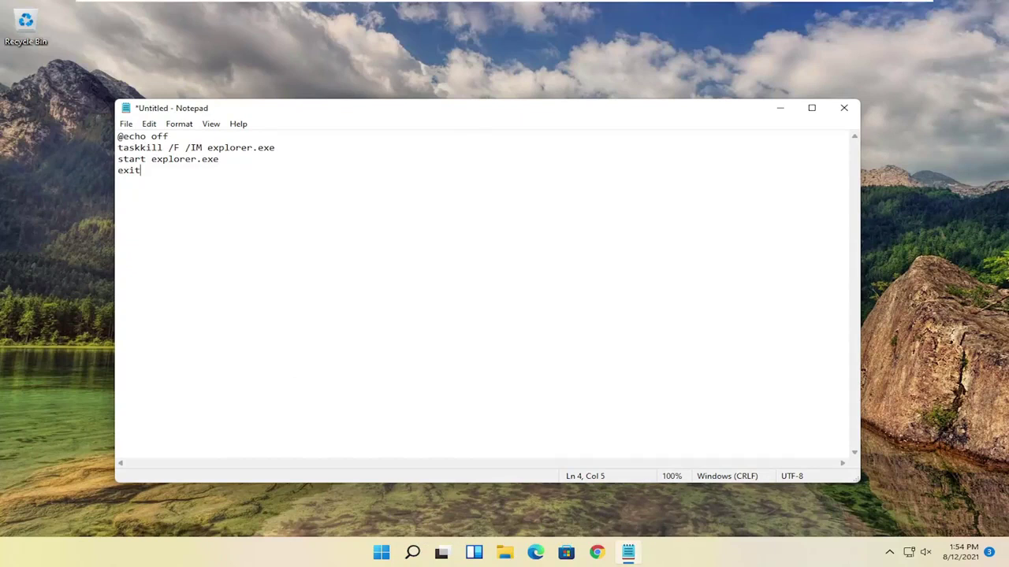
Step: Save the script to the Desktop as watermark.bat with the file type All Files, and close Notepad
left_click(125, 123)
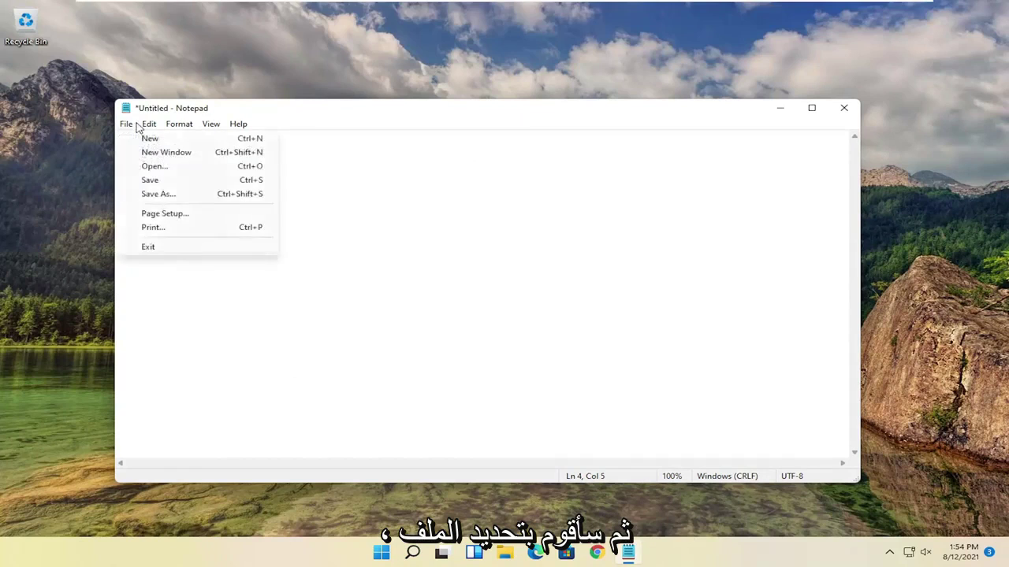
left_click(153, 193)
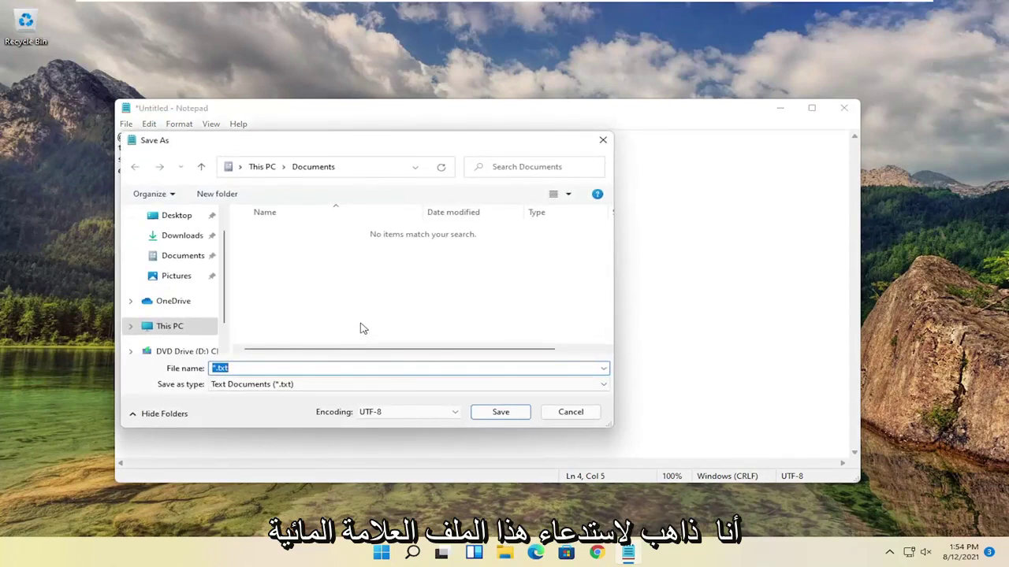
type("watermark.bat")
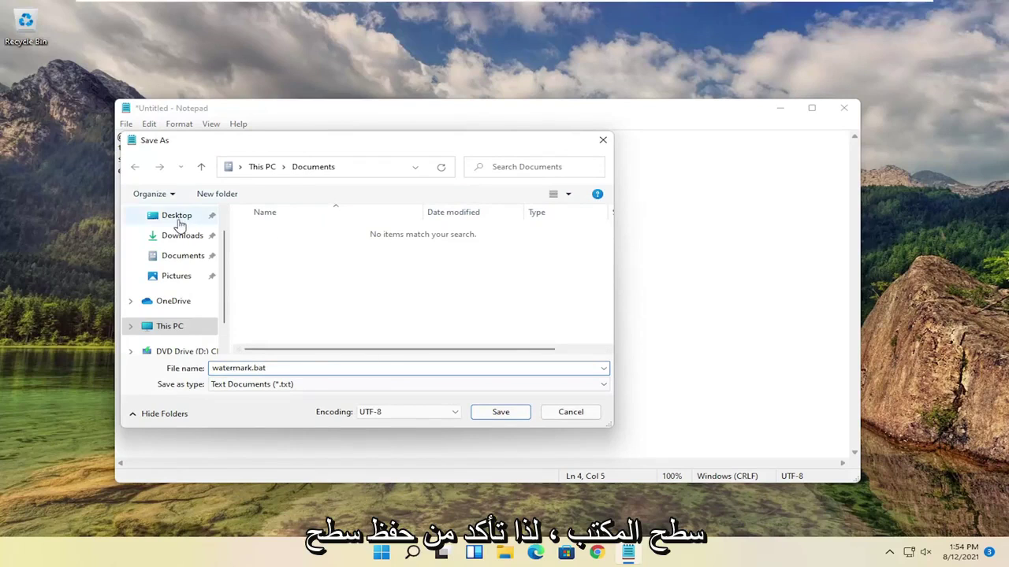
left_click(179, 222)
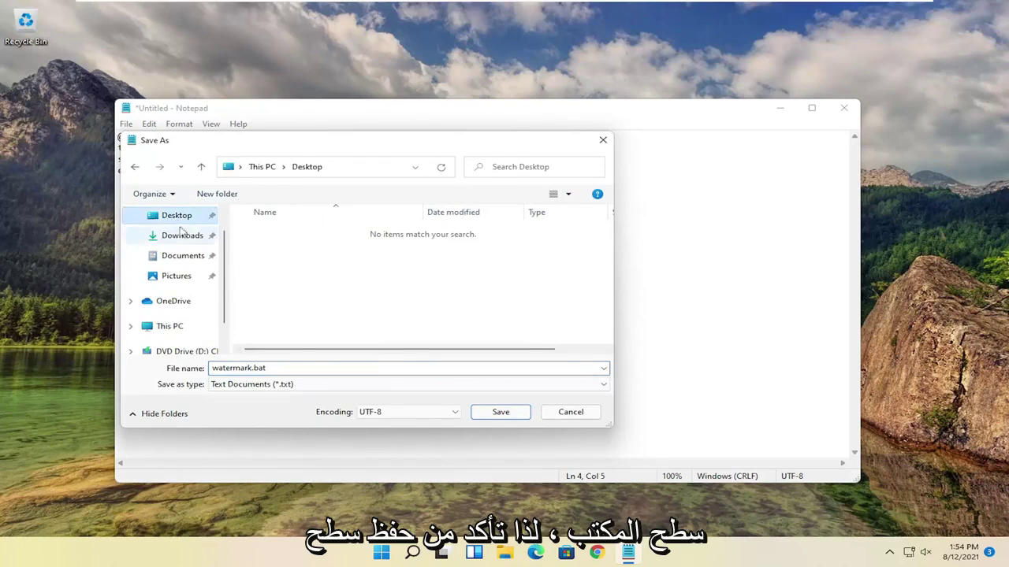
left_click(251, 387)
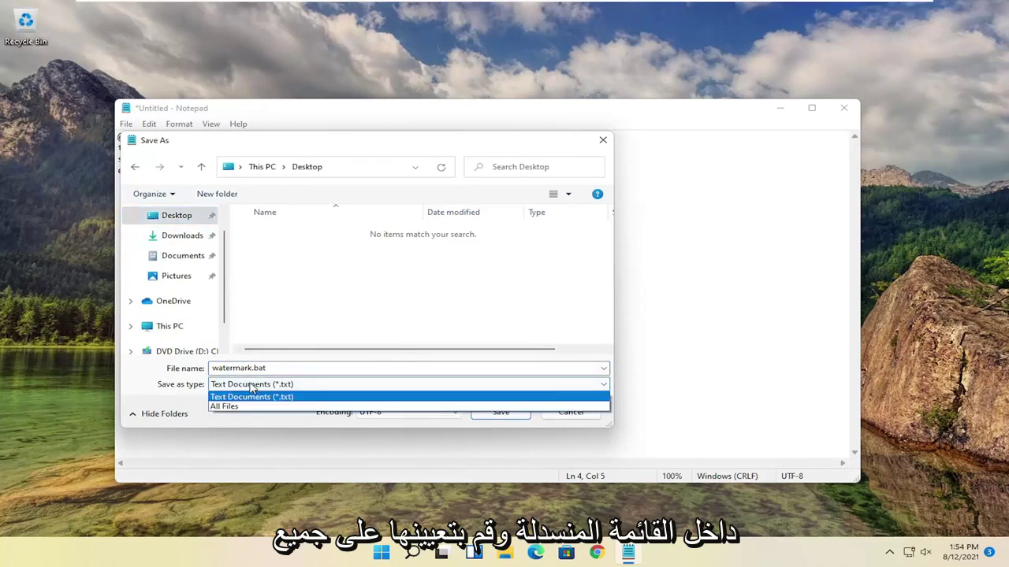
left_click(236, 406)
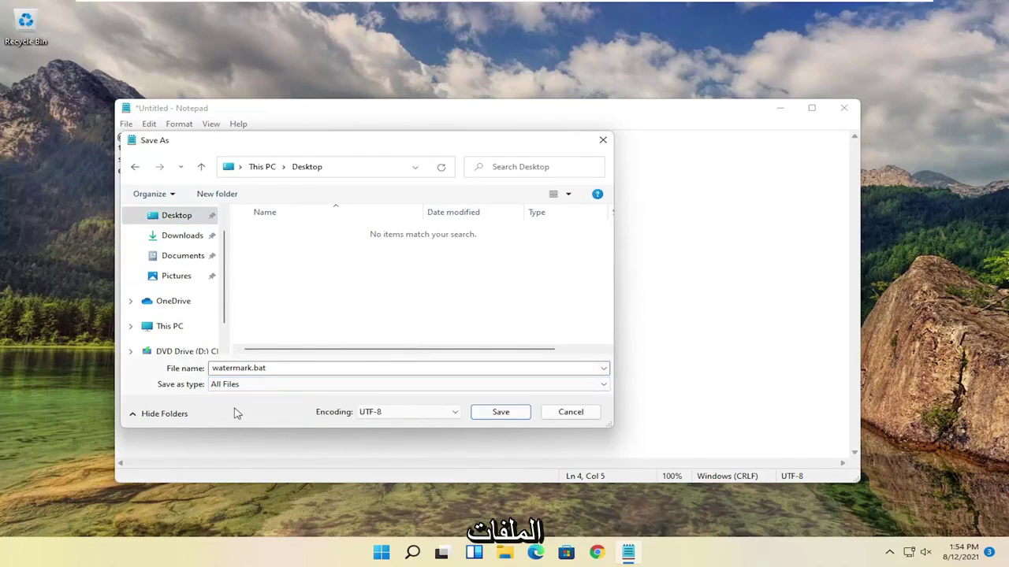
left_click(501, 413)
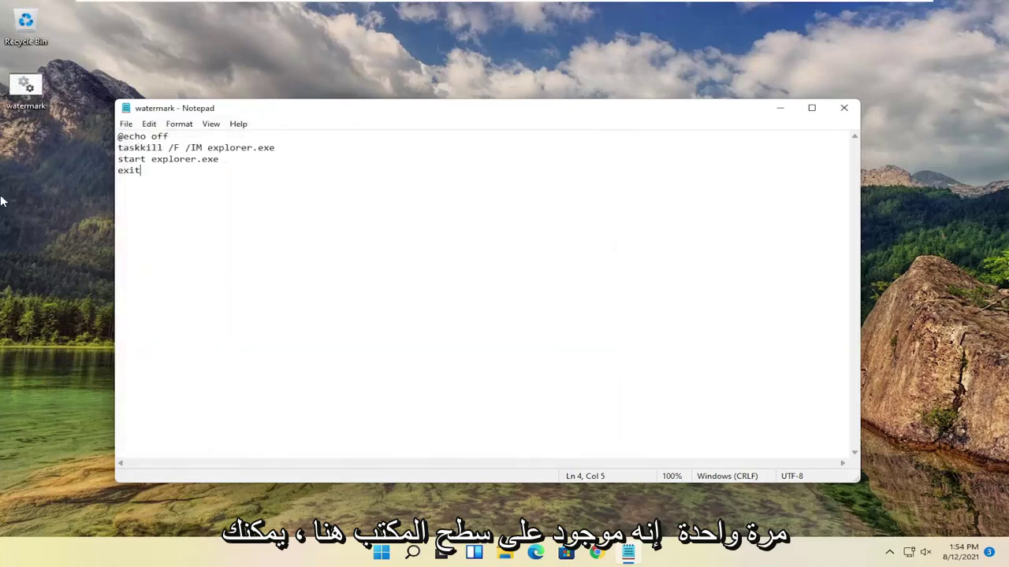
left_click(843, 108)
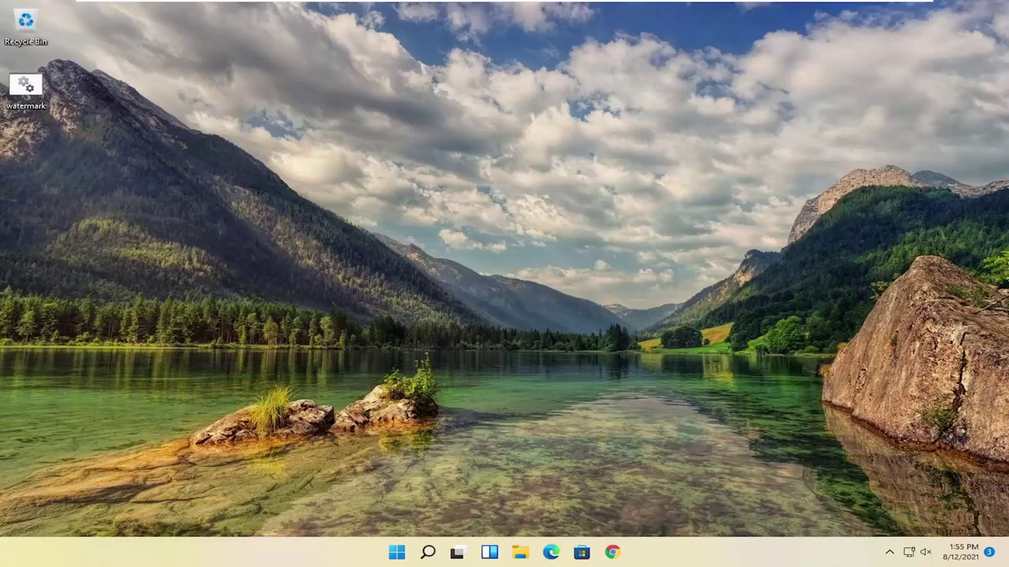
Step: Run the watermark batch file on the desktop as administrator and allow it to make changes to the device
right_click(29, 79)
left_click(99, 137)
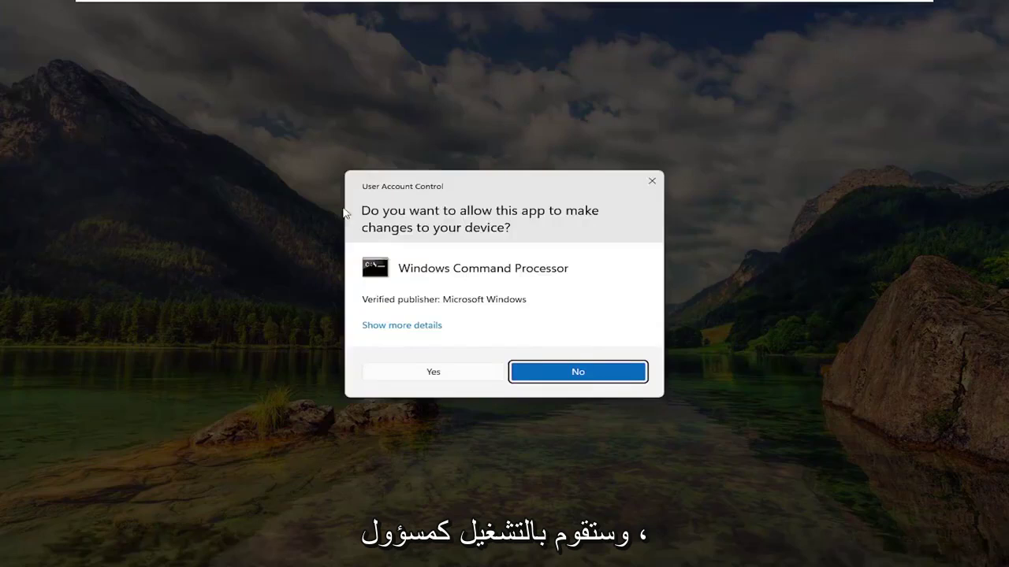
left_click(433, 373)
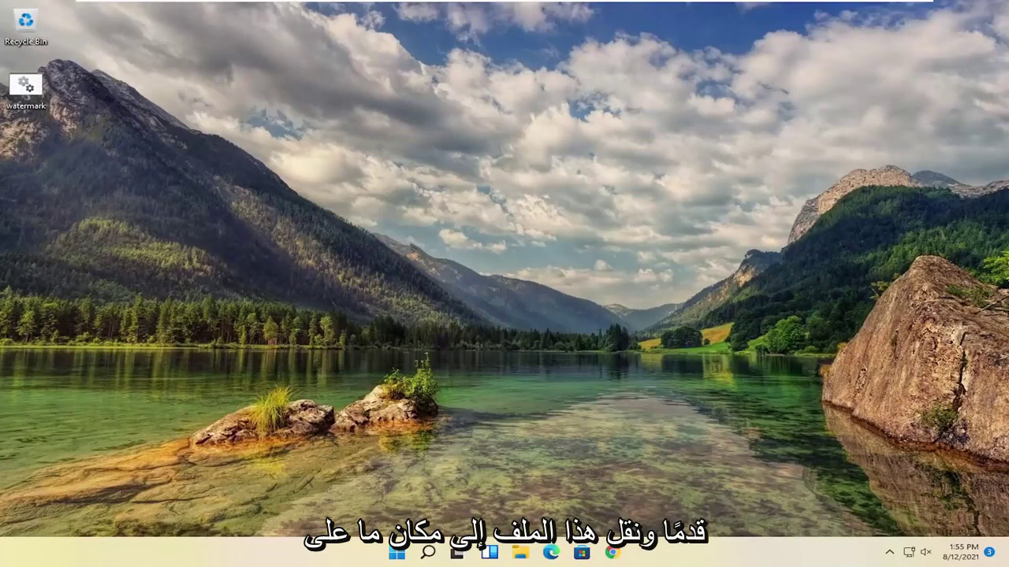
Step: Move the watermark batch file from the desktop into the Documents folder using File Explorer, and close the folder window
left_click_drag(31, 85, 107, 89)
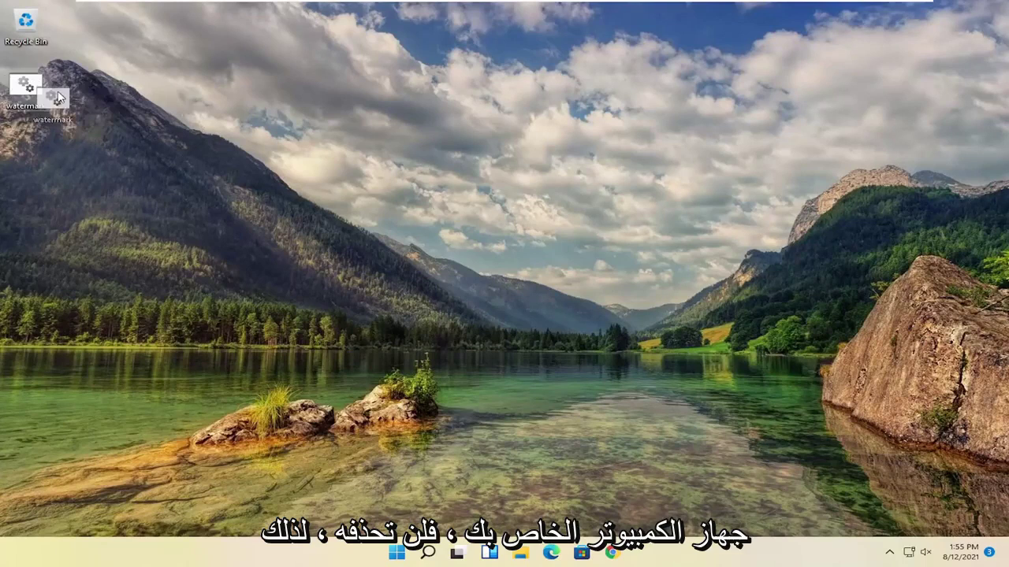
left_click(520, 555)
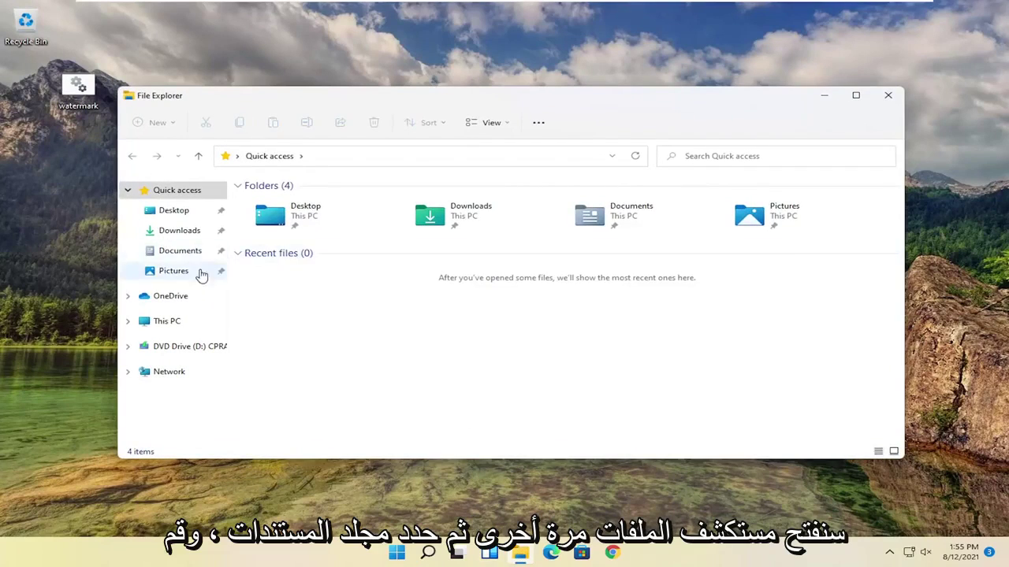
left_click(164, 251)
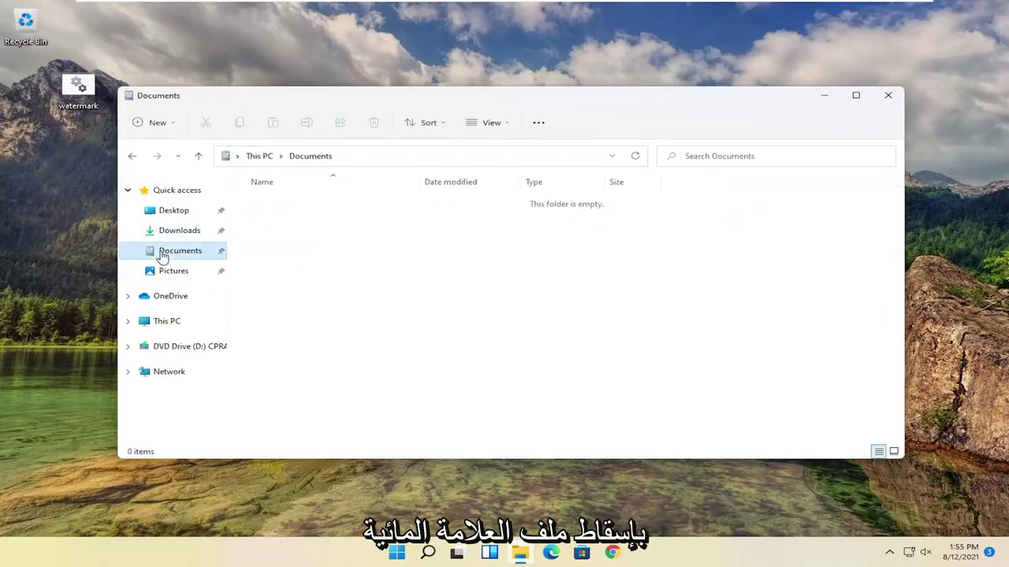
left_click_drag(81, 84, 501, 272)
left_click(888, 96)
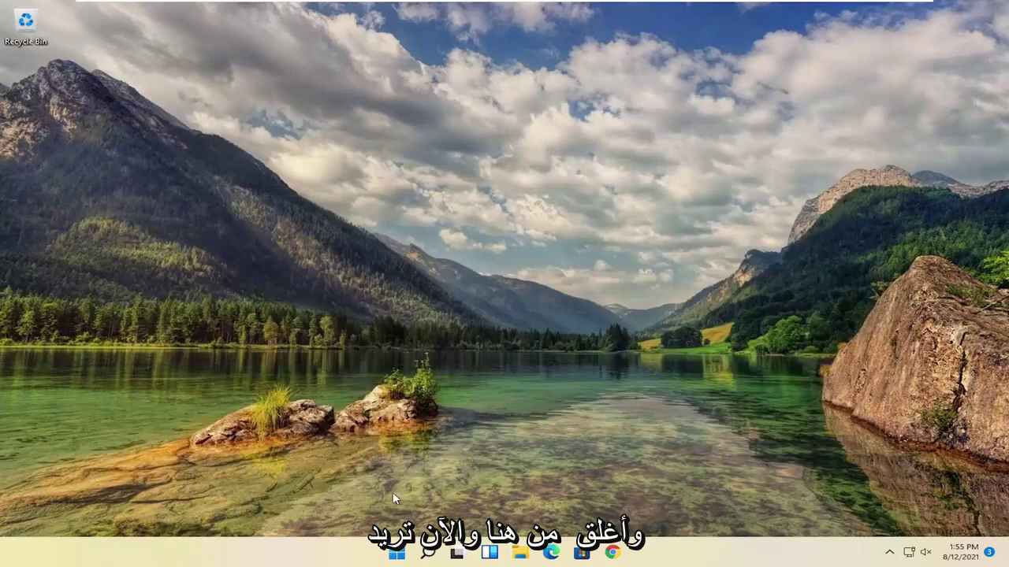
Step: Search for Task Scheduler, open it, and enlarge its window so the full summary and actions fit
left_click(428, 554)
type("t")
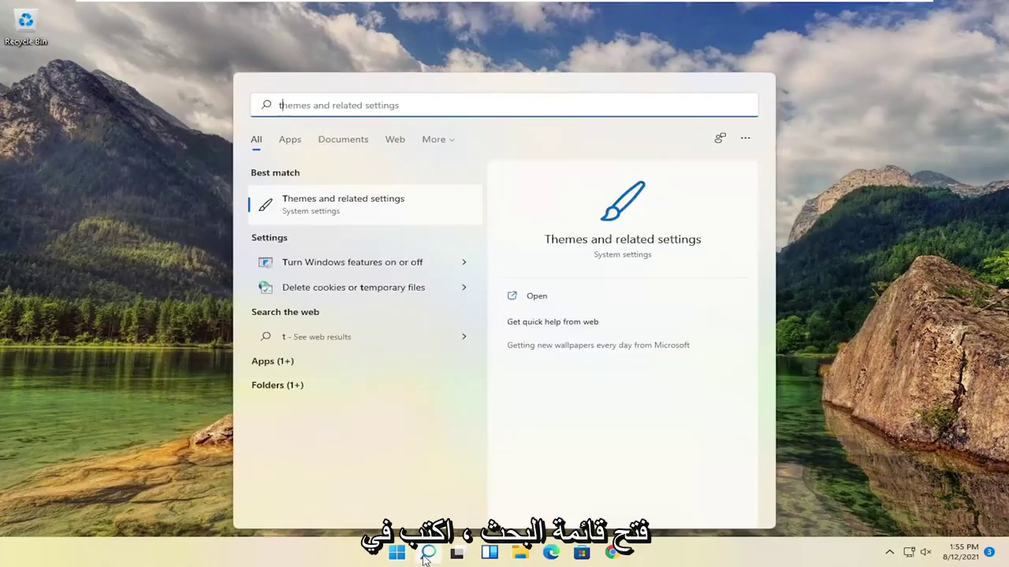
type("ask sc")
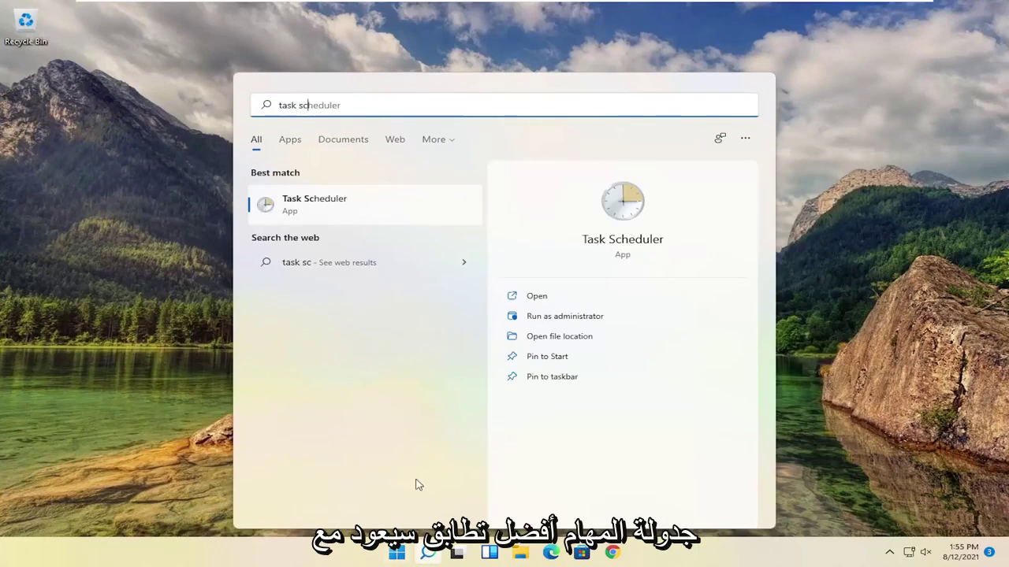
left_click(307, 203)
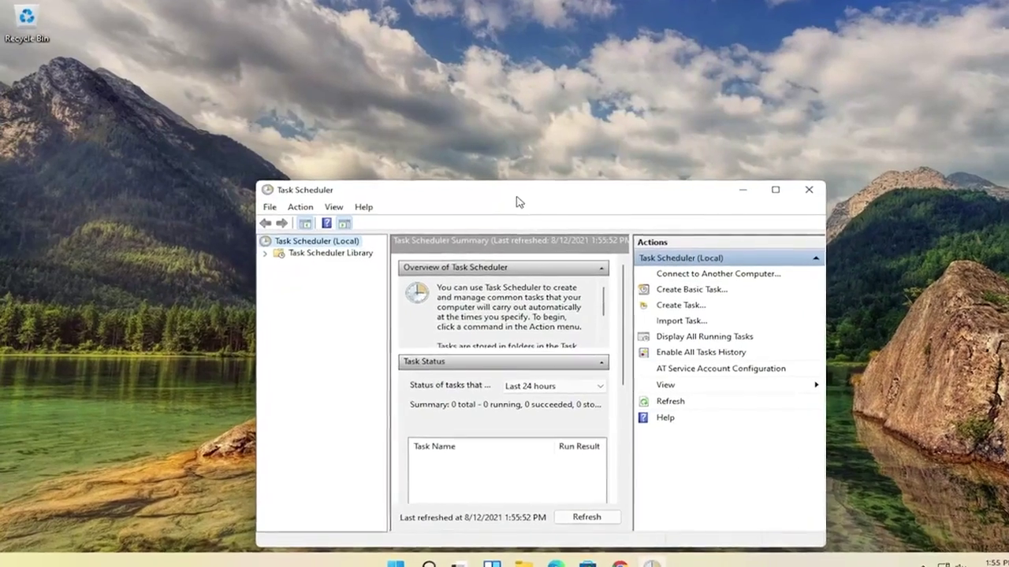
left_click_drag(516, 202, 365, 39)
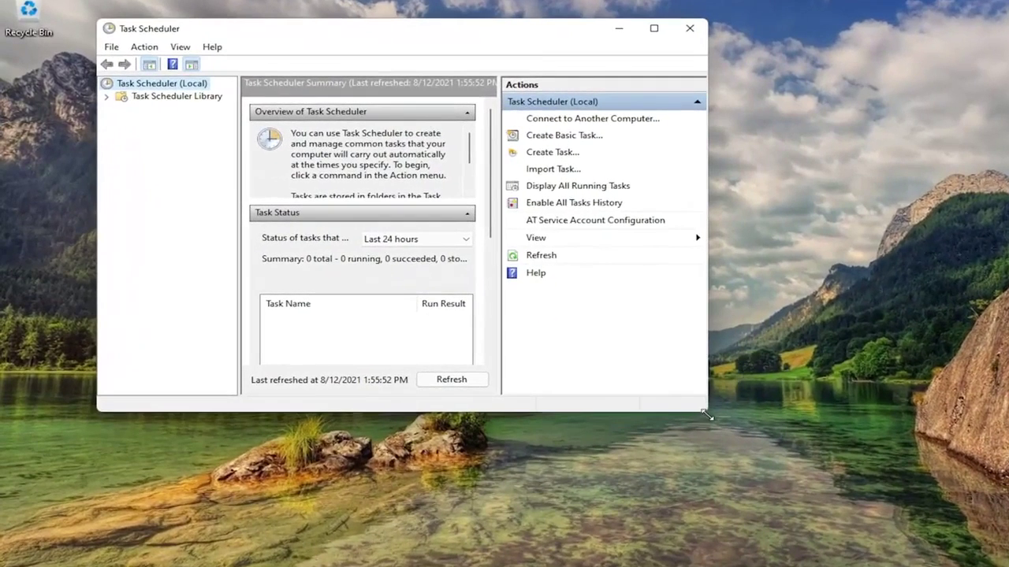
left_click_drag(707, 416, 897, 526)
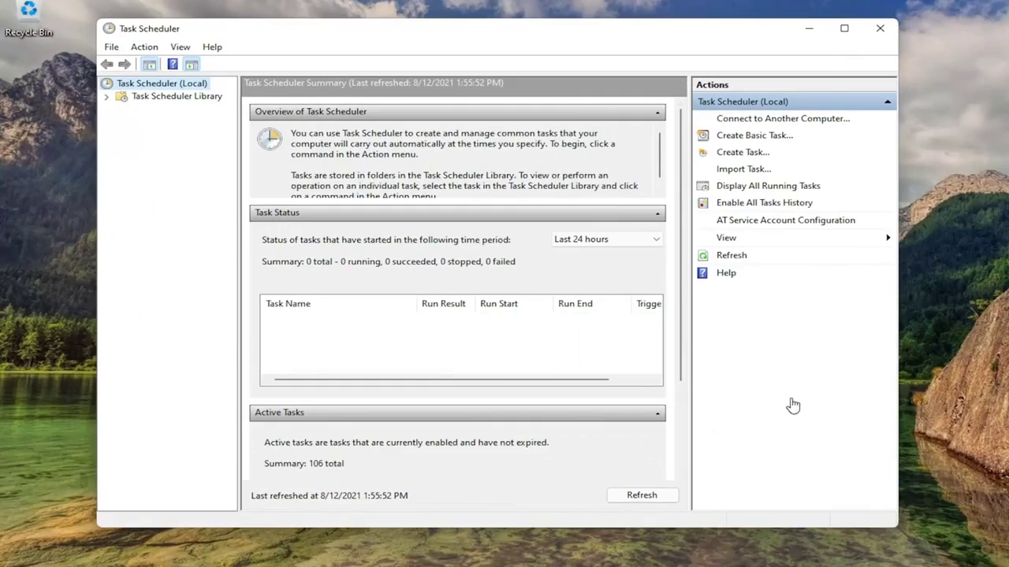
Step: Create a basic task named Watermark with a Daily trigger that recurs every 1 day
left_click(747, 137)
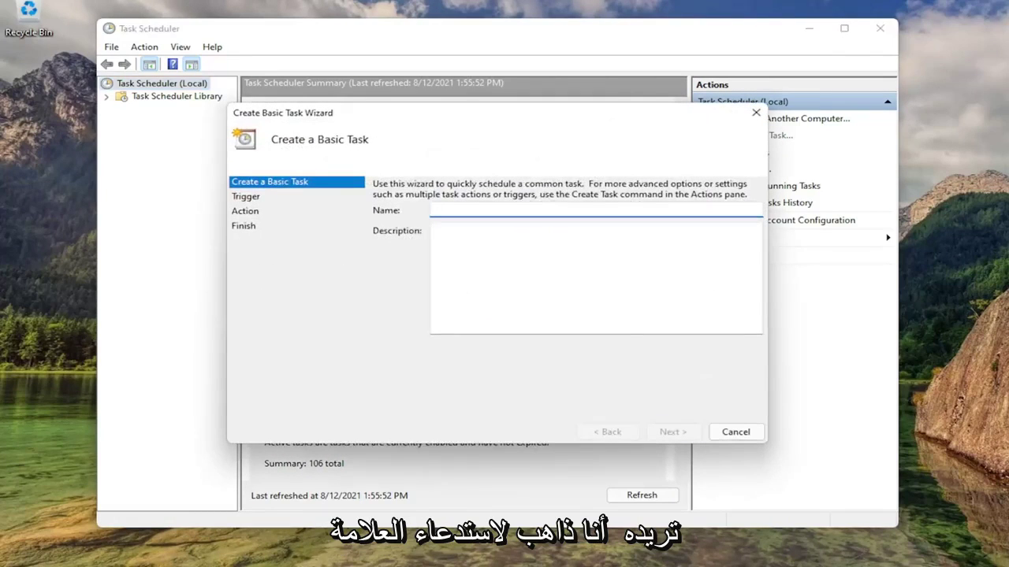
type("Watermark")
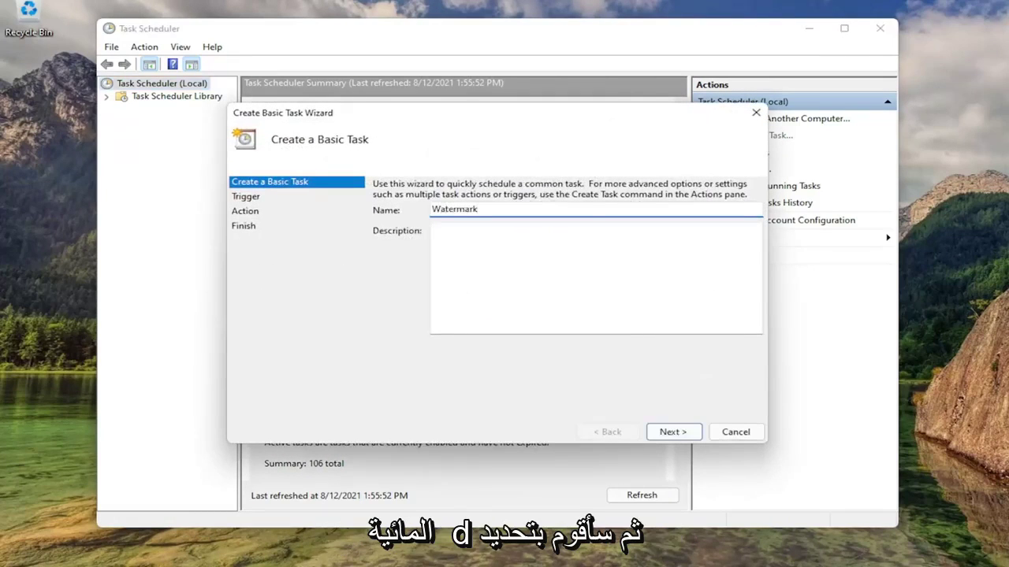
left_click(673, 432)
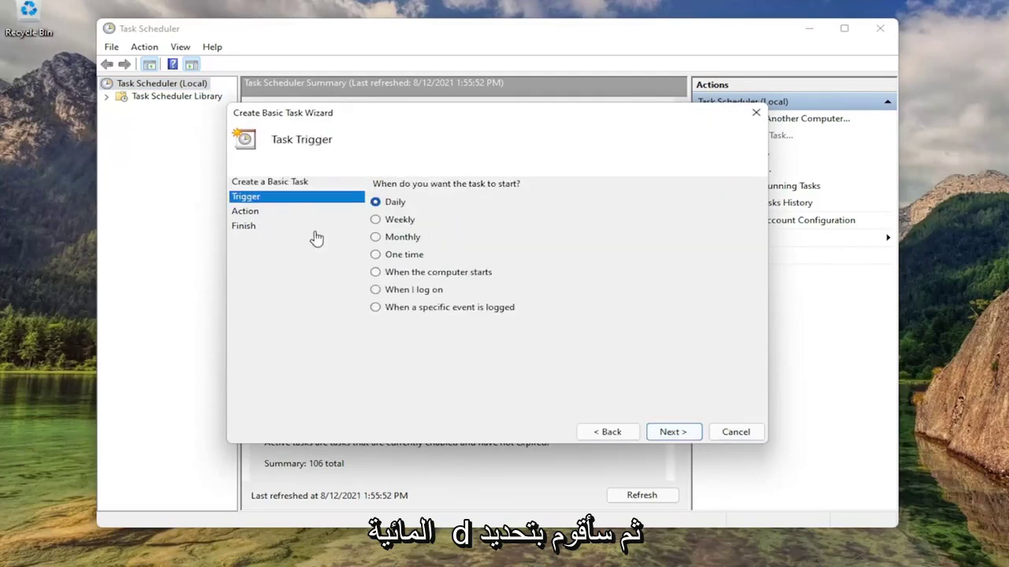
left_click(675, 432)
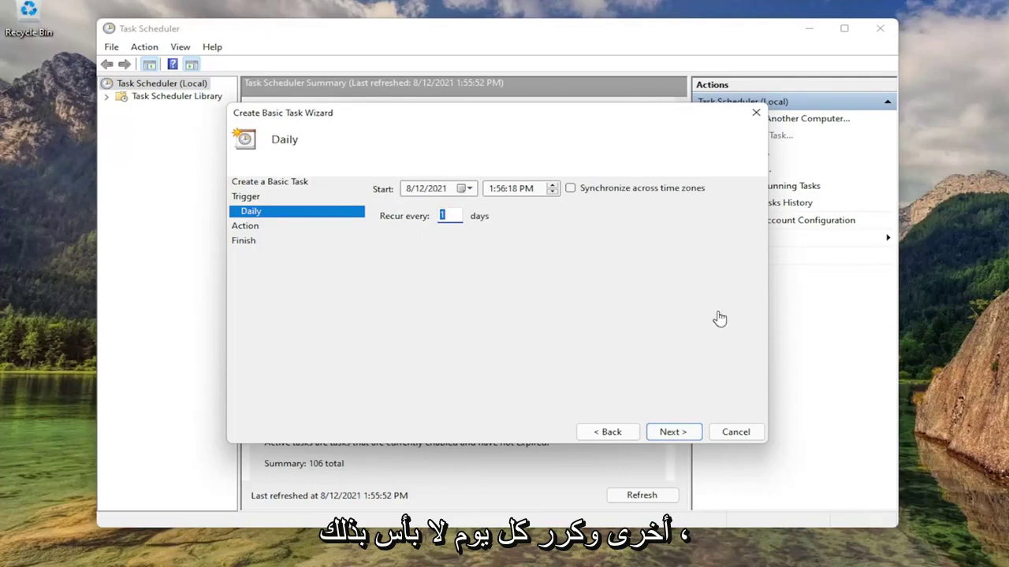
left_click(670, 432)
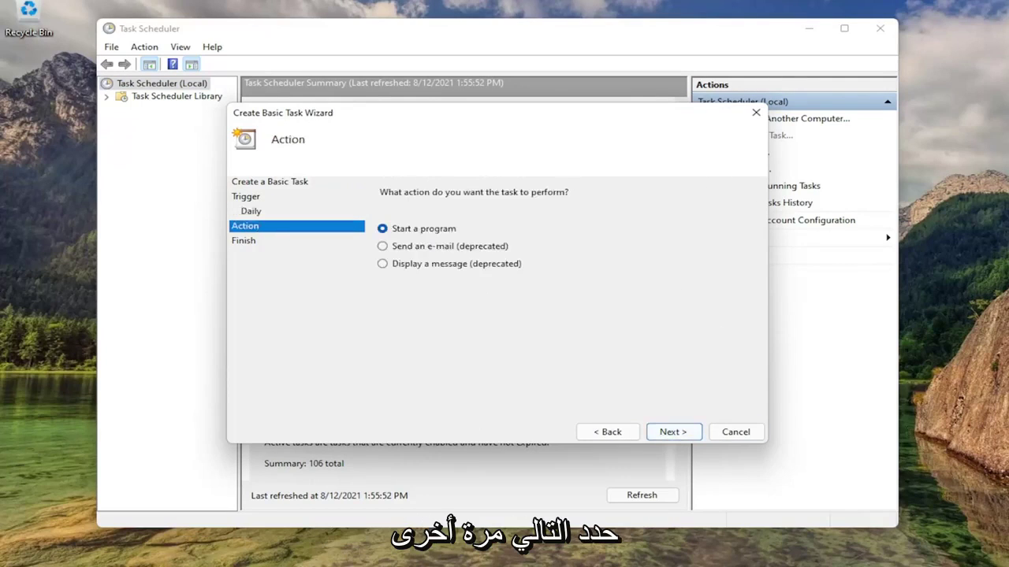
left_click(610, 432)
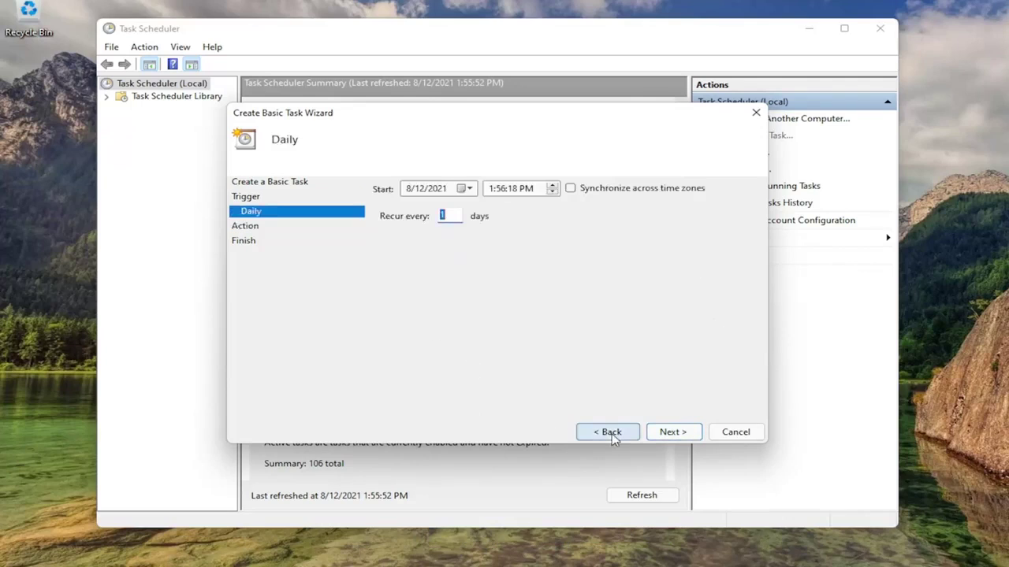
left_click(671, 432)
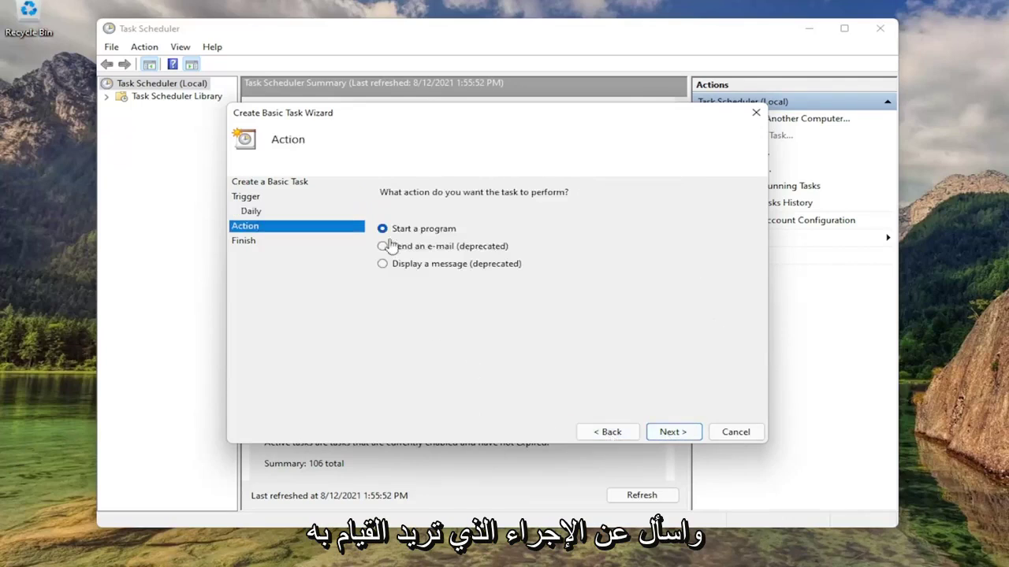
Step: Set the task to start the program watermark.bat from the Documents folder, finish creating it, and close Task Scheduler
left_click(669, 432)
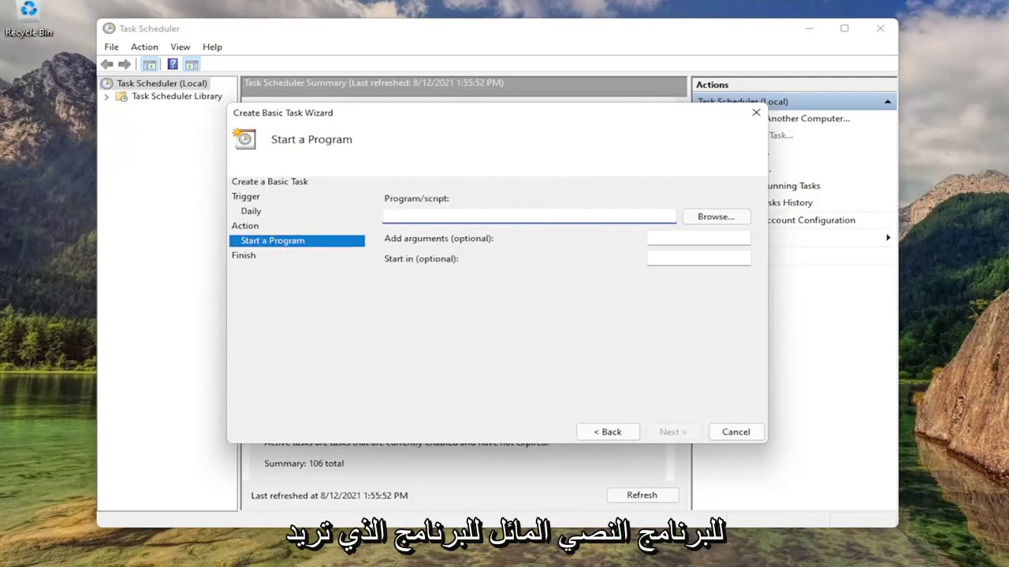
left_click(714, 216)
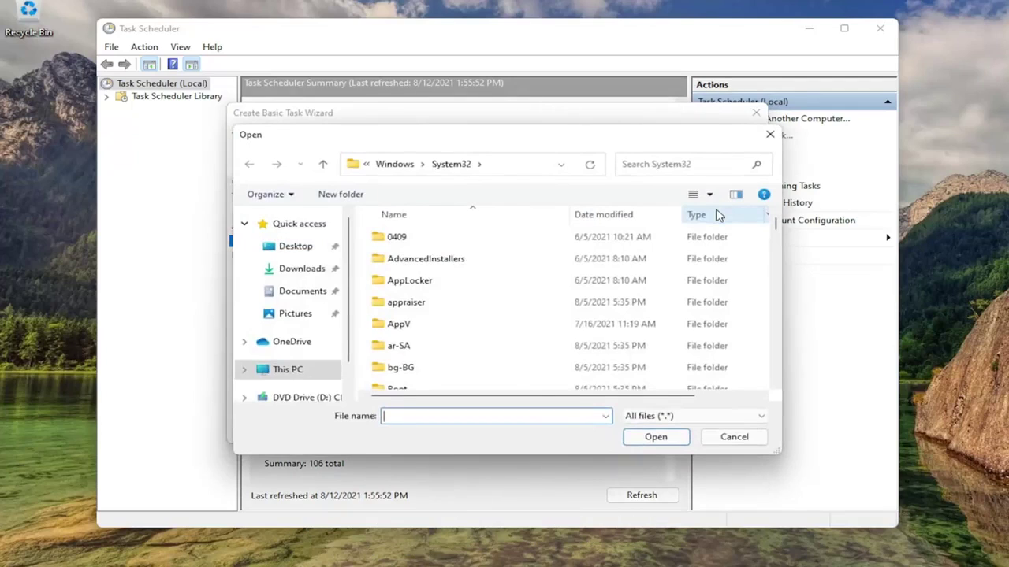
left_click(292, 297)
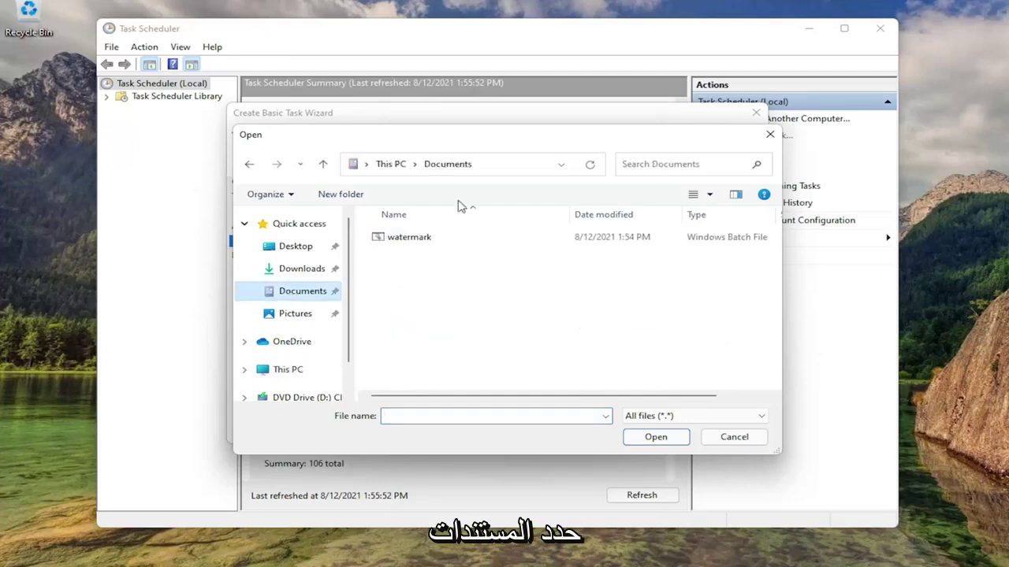
double_click(404, 240)
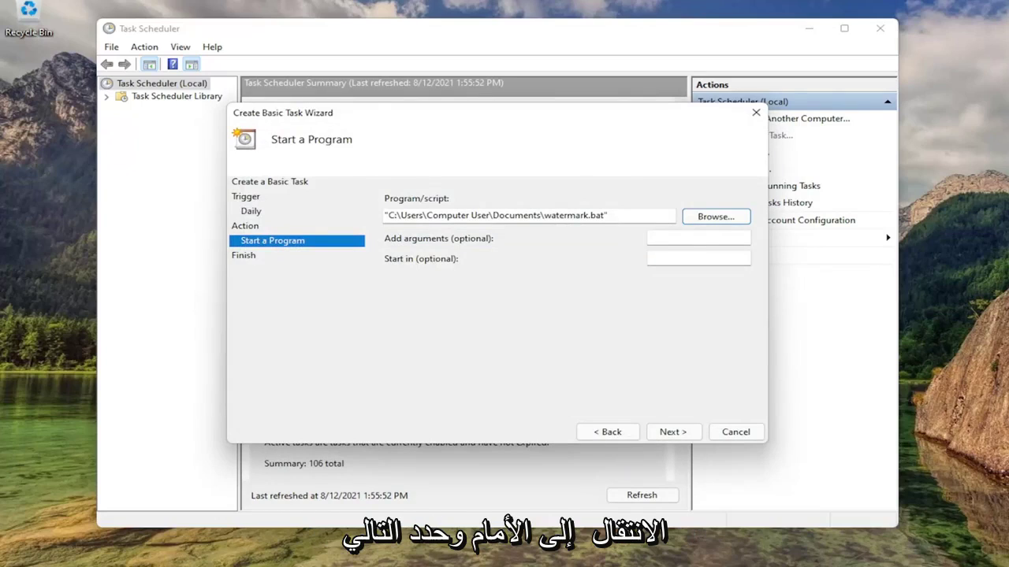
left_click(670, 431)
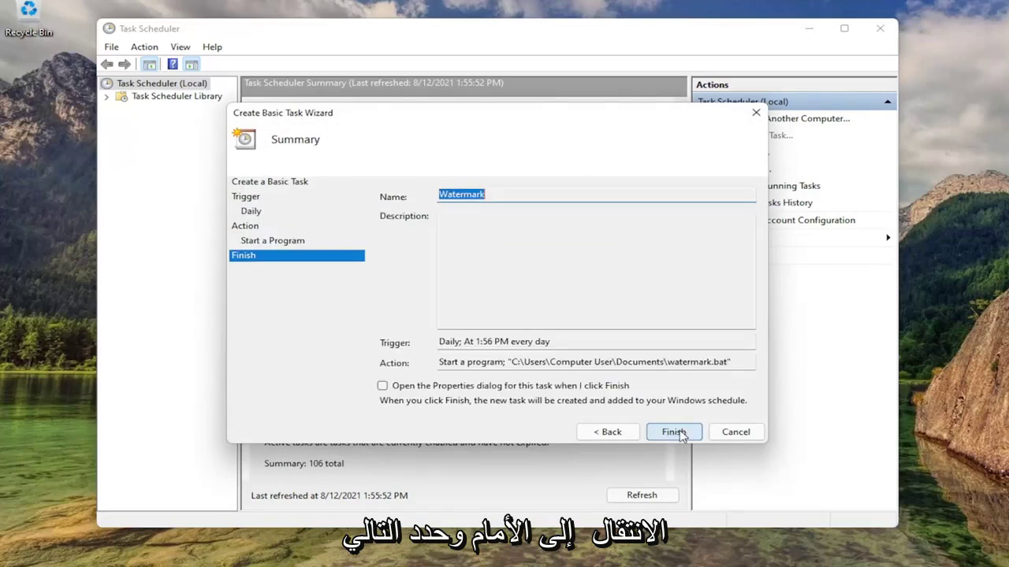
left_click(678, 440)
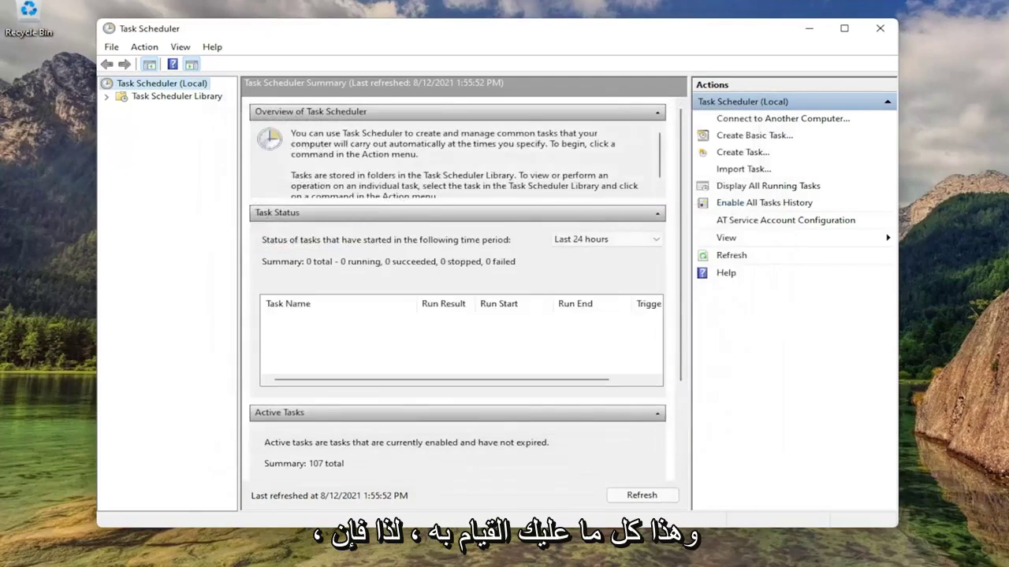
left_click(878, 30)
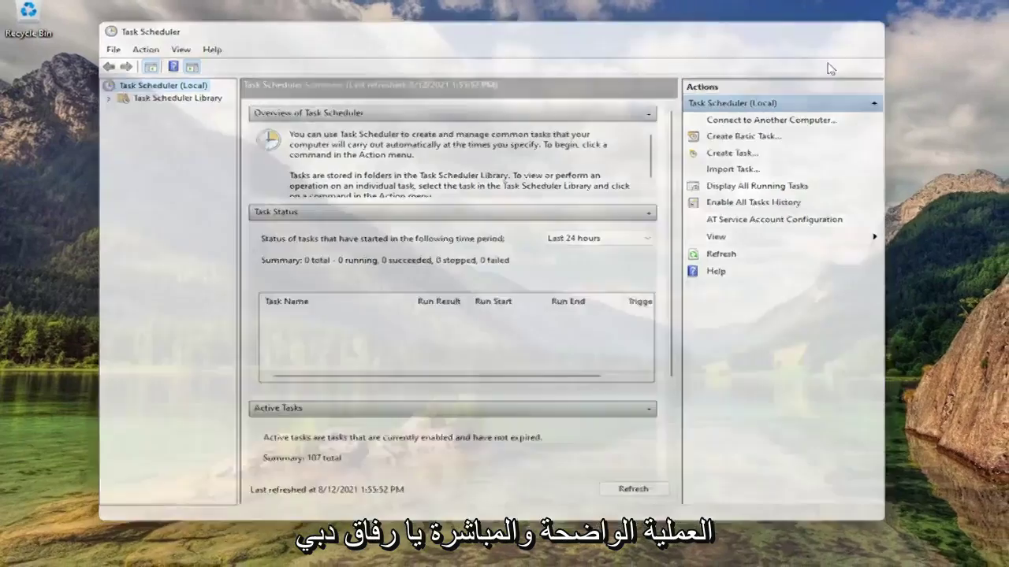